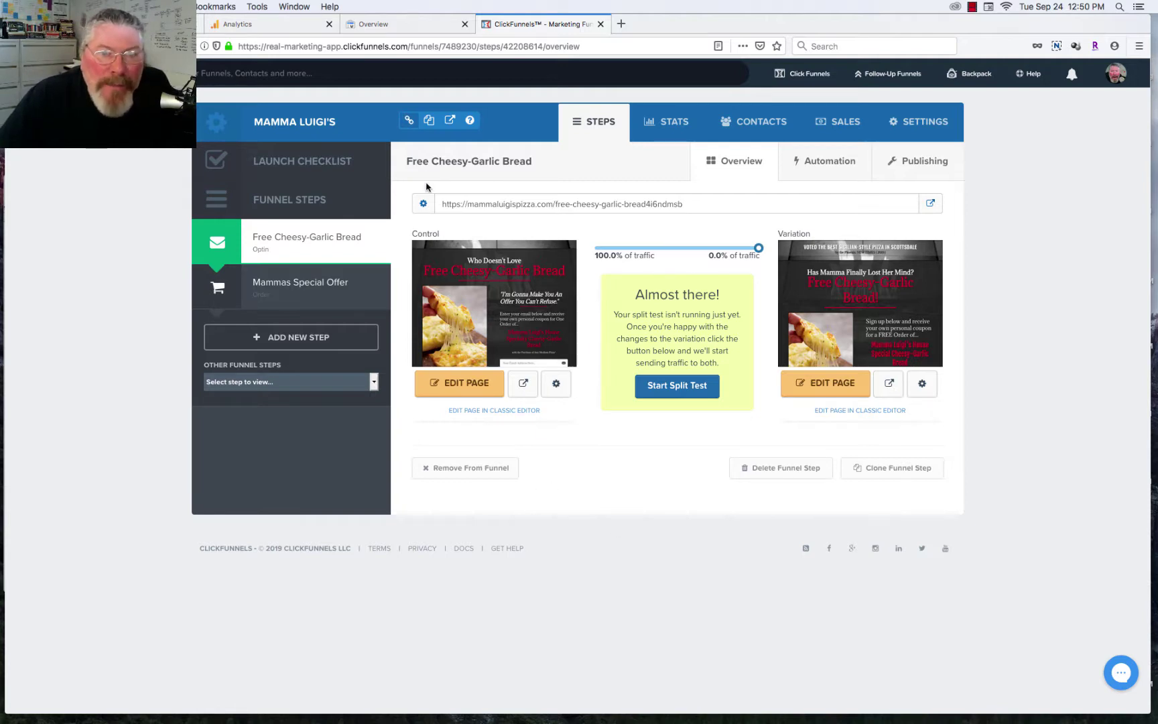
Step: Select the mammaluigispizza.com domain in the funnel step URL, then switch to Google Analytics
drag(468, 205, 552, 203)
key(super+c)
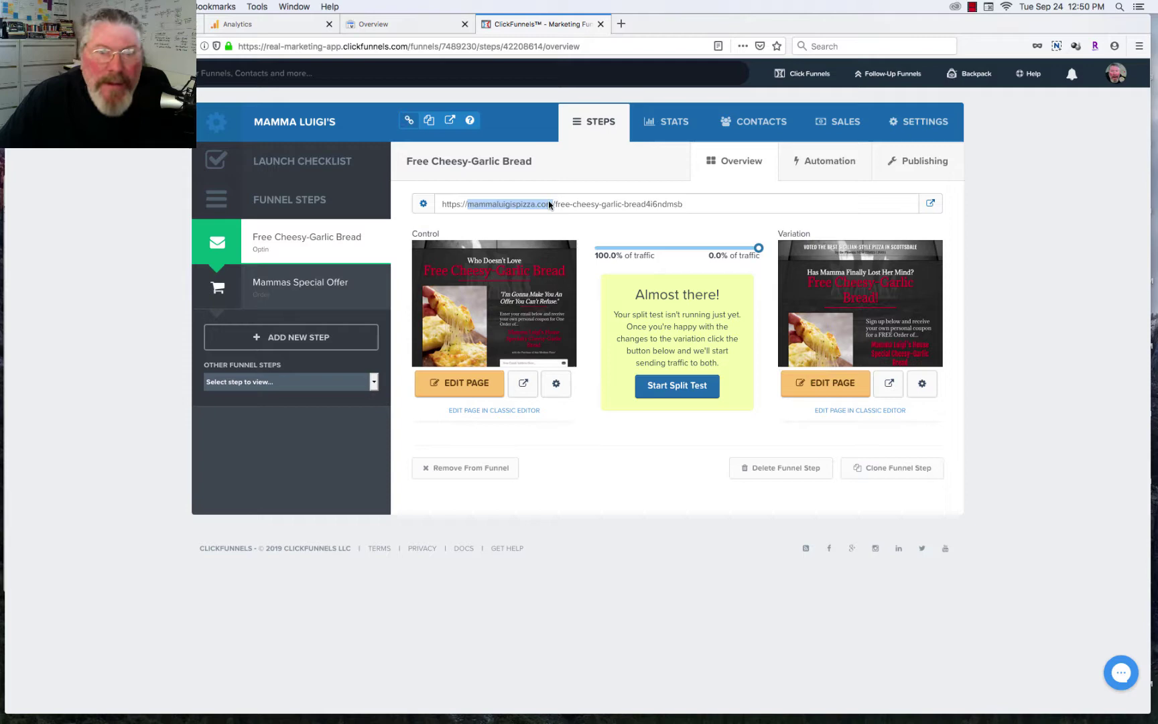
click(248, 26)
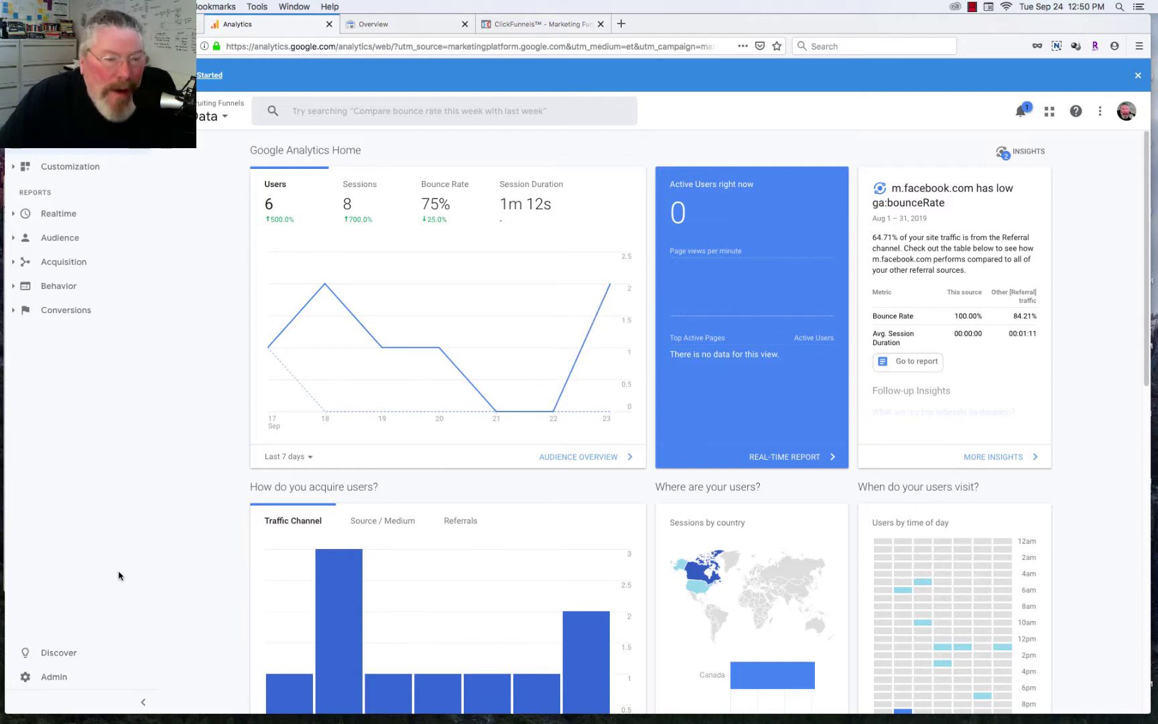
Step: Open the Admin page and choose the ClickFunnels account
click(53, 679)
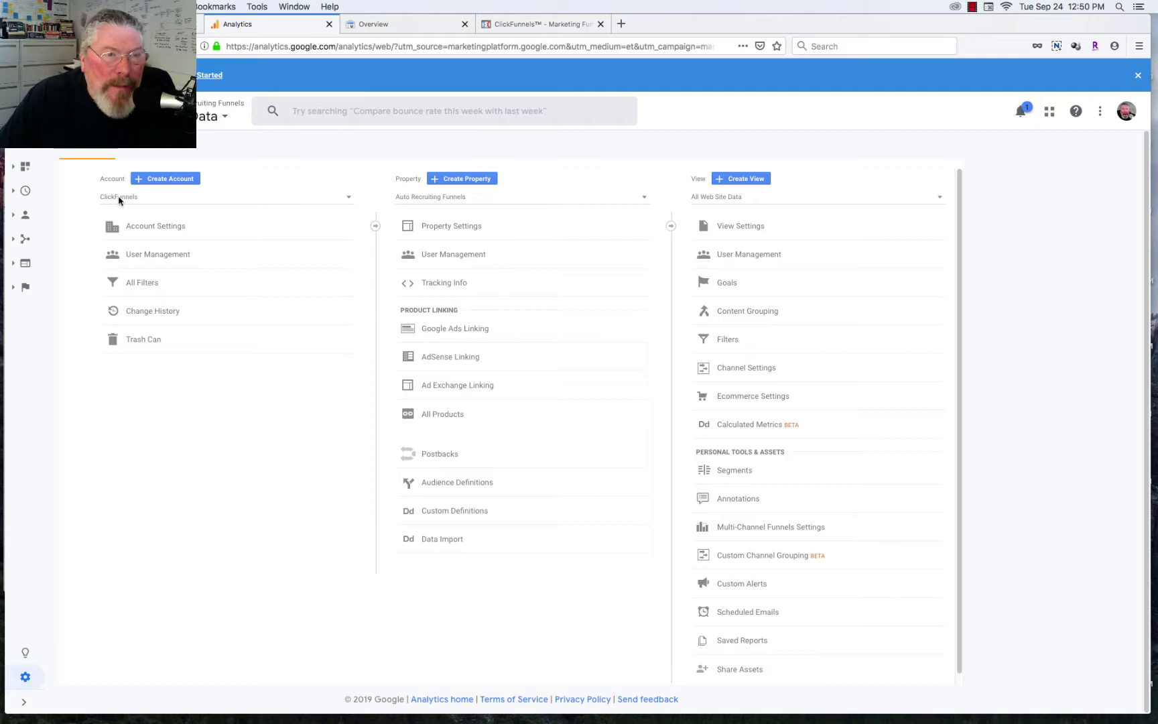
click(118, 197)
click(138, 226)
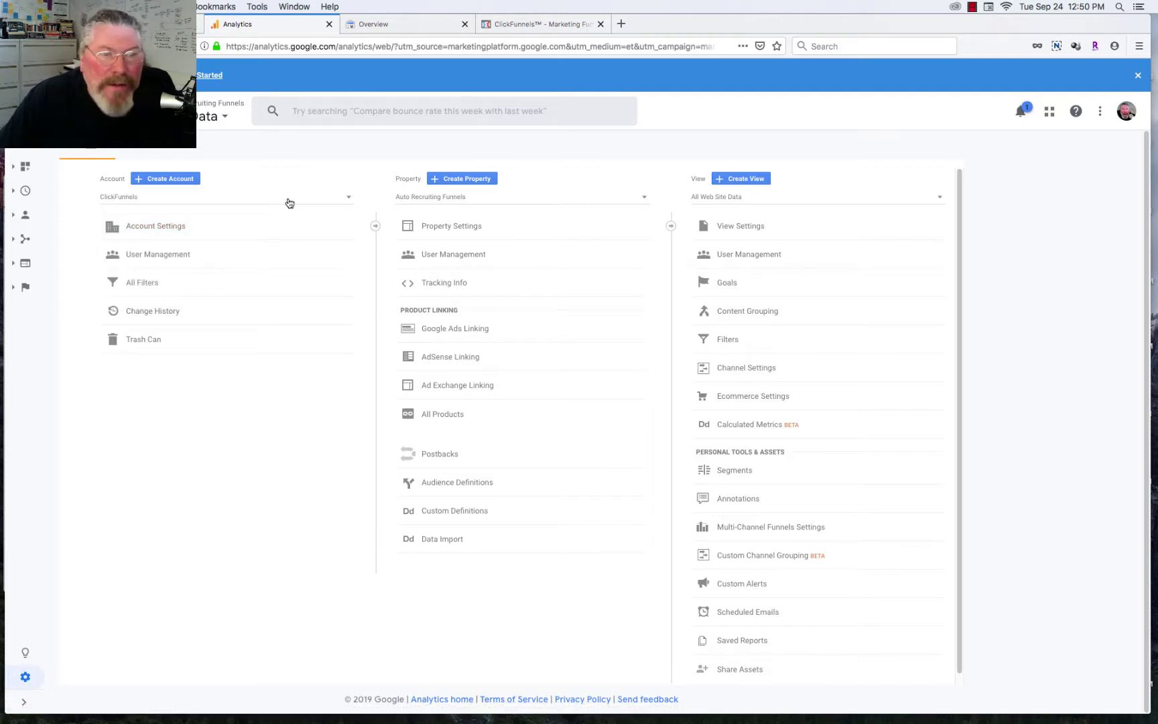
click(464, 179)
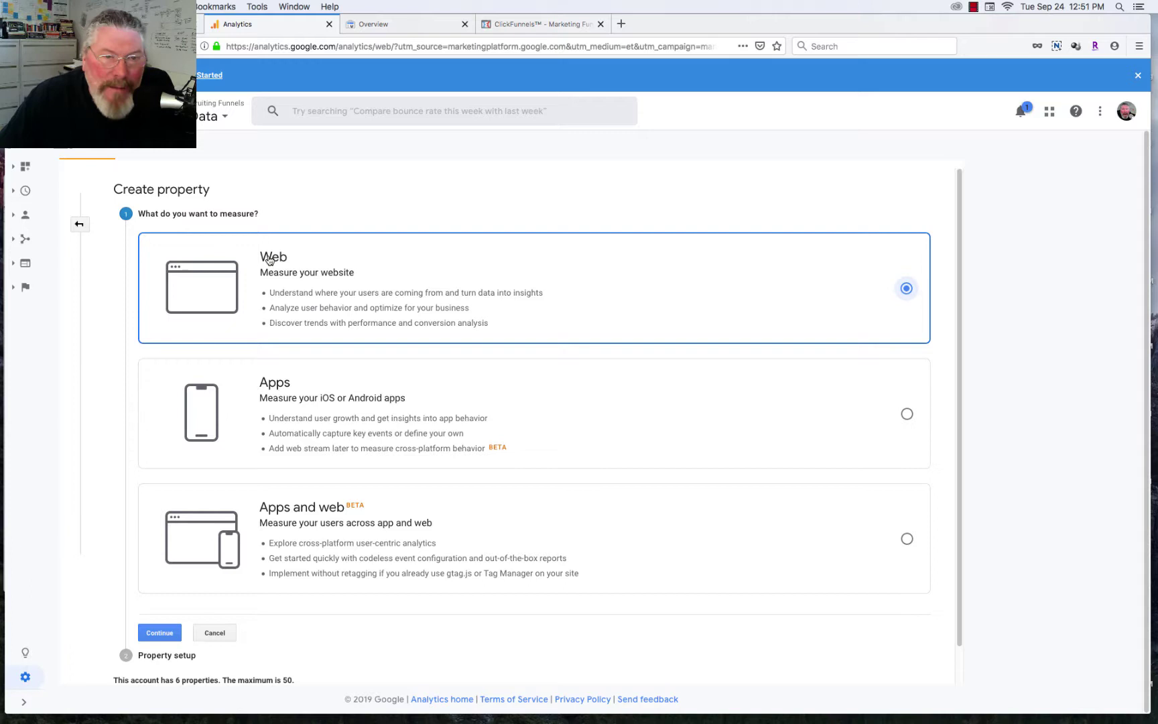
click(167, 638)
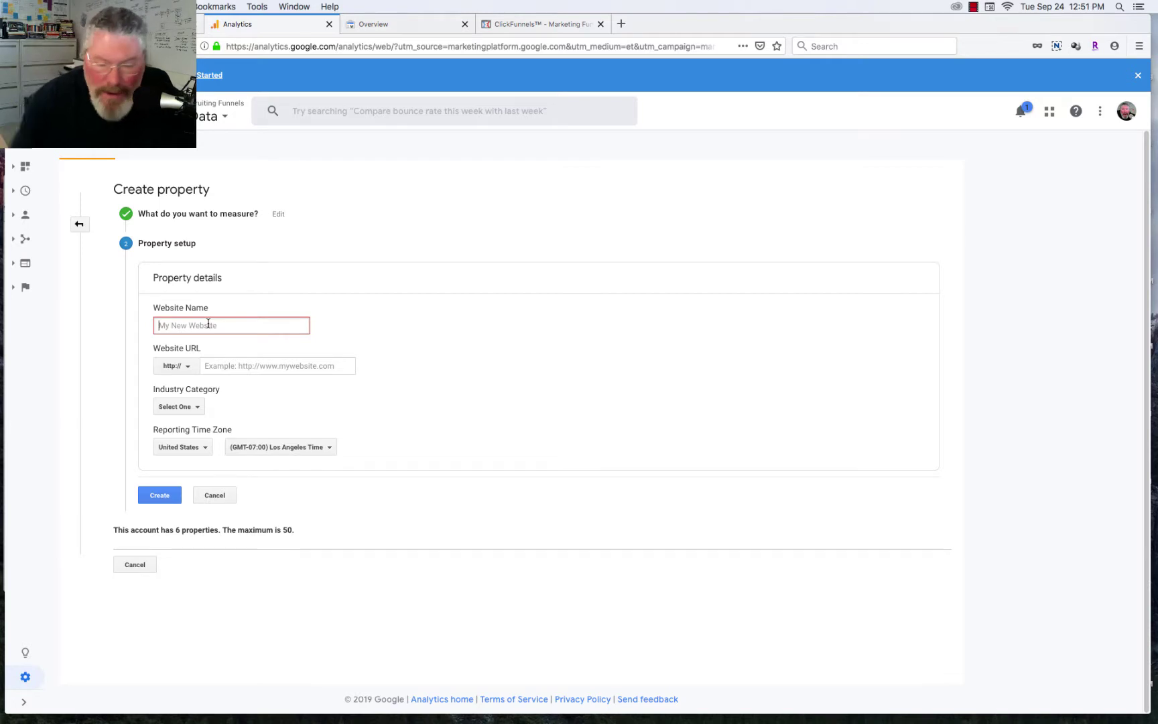
text(Mamma Luigis Pizza)
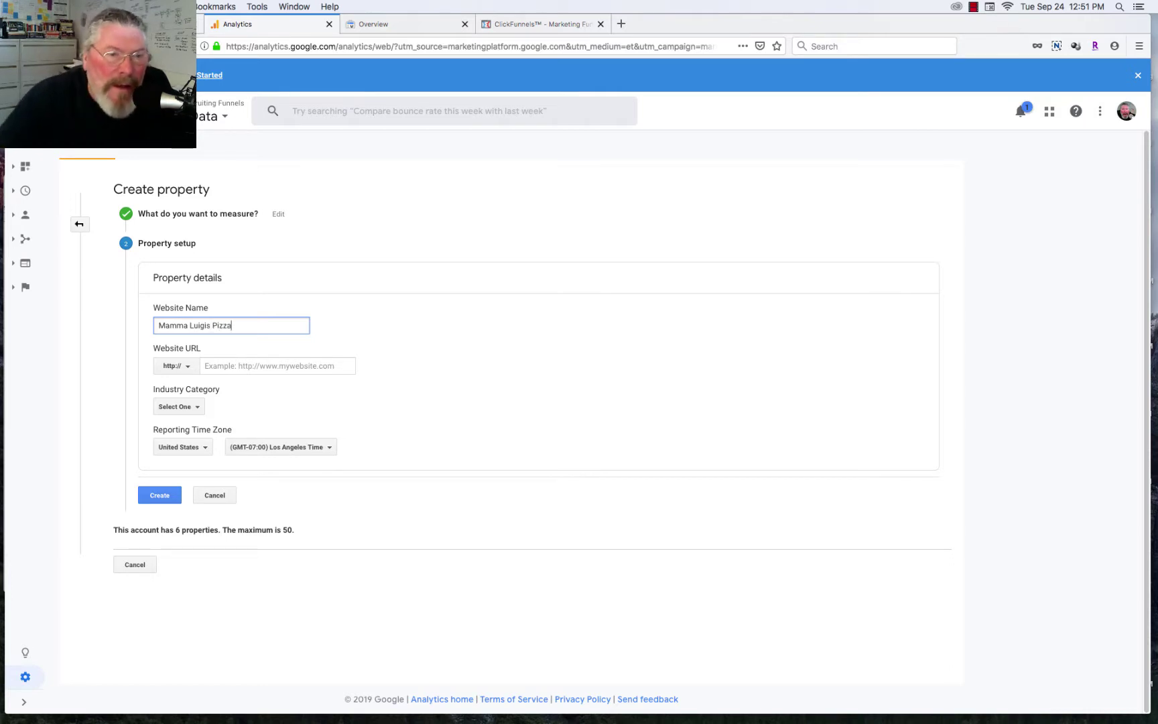
click(169, 368)
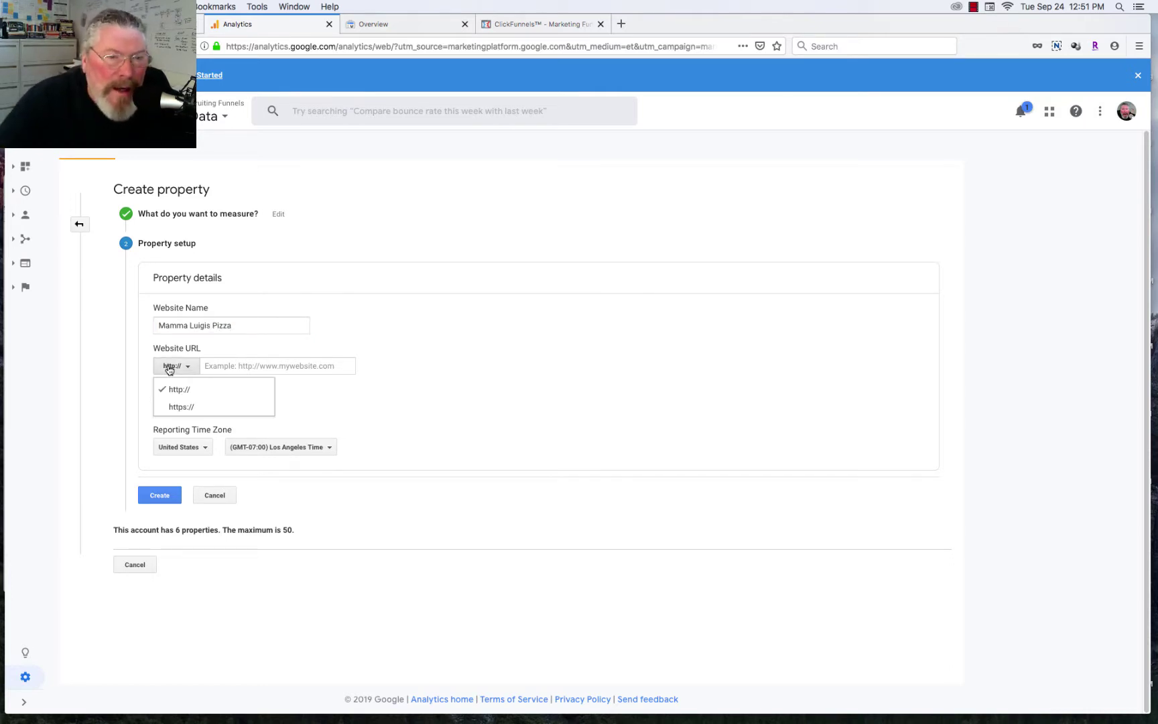
click(175, 406)
click(236, 365)
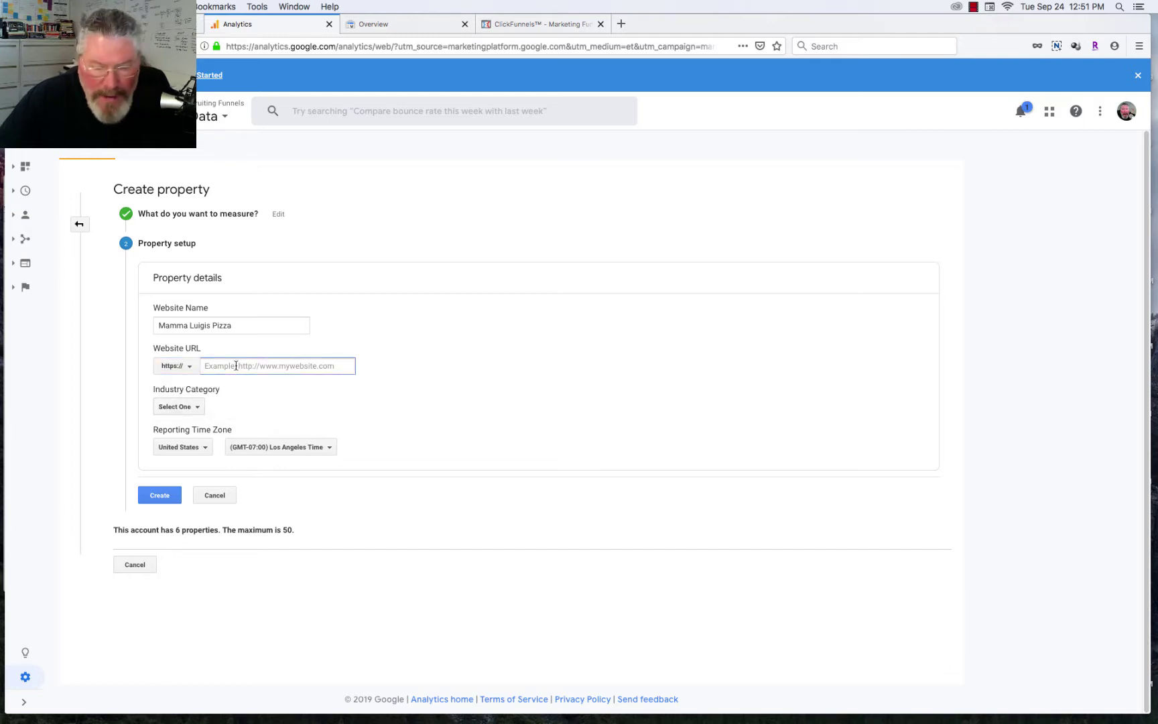
key(super+v)
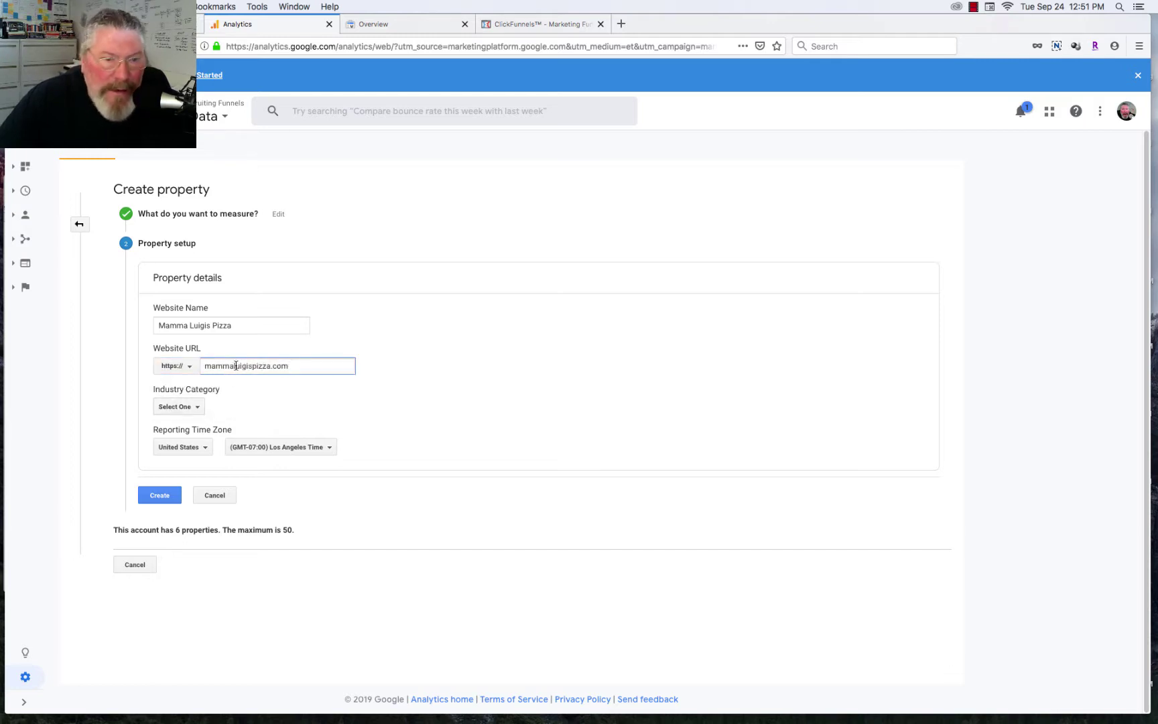
Step: Set the industry to Food and Drink and time zone to Phoenix, then create the property
click(187, 408)
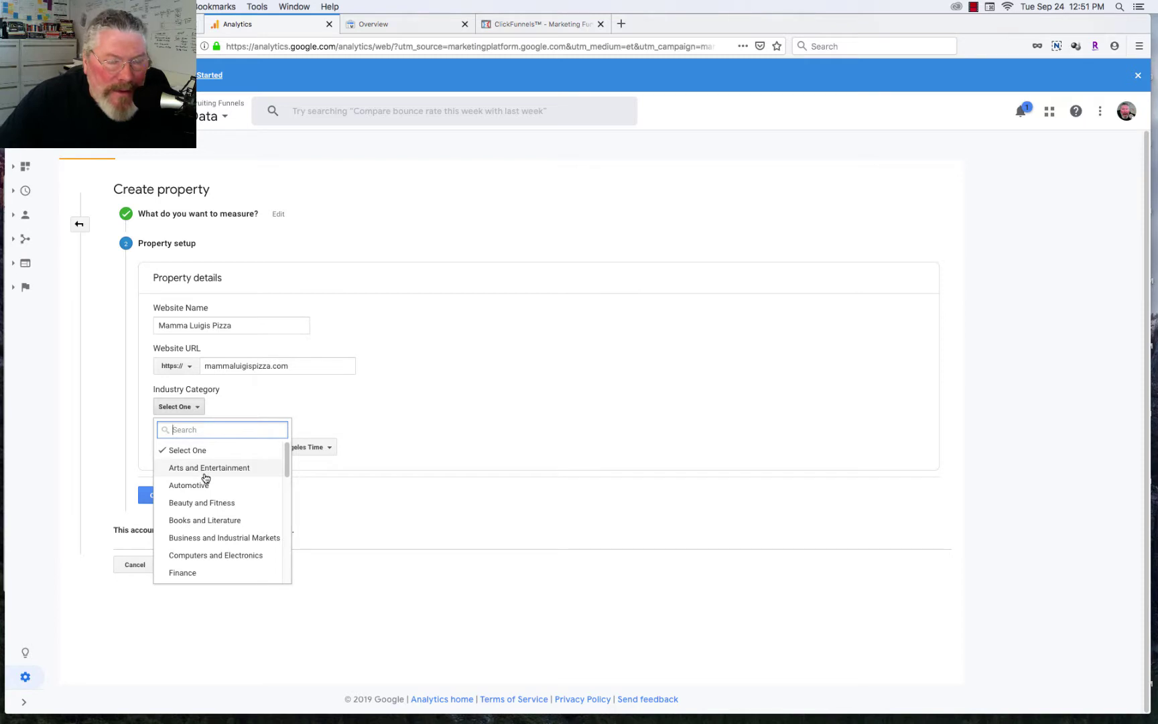
scroll(205, 477, down, 1)
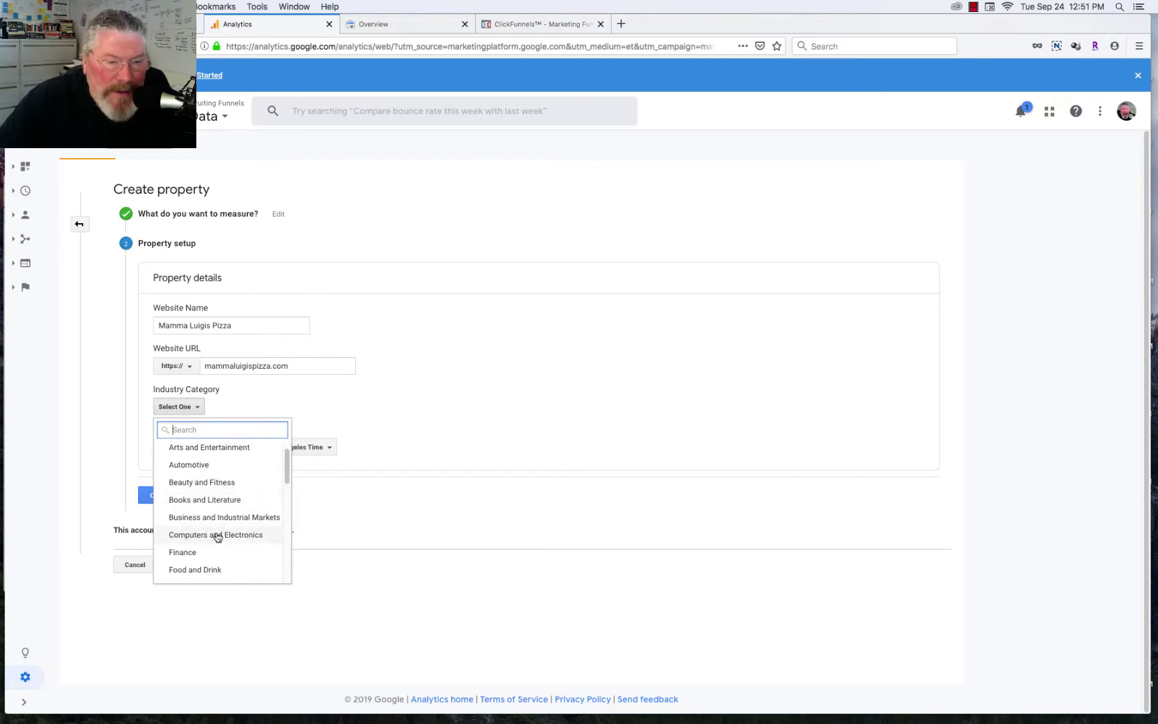
scroll(194, 545, down, 1)
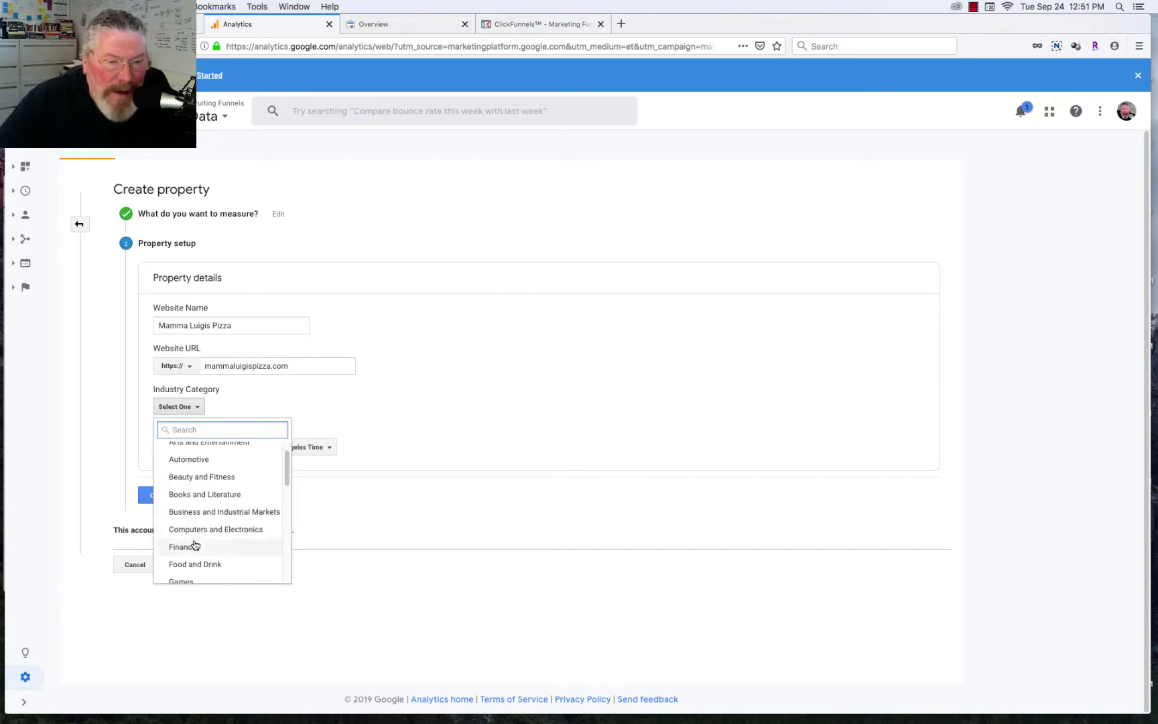
click(193, 564)
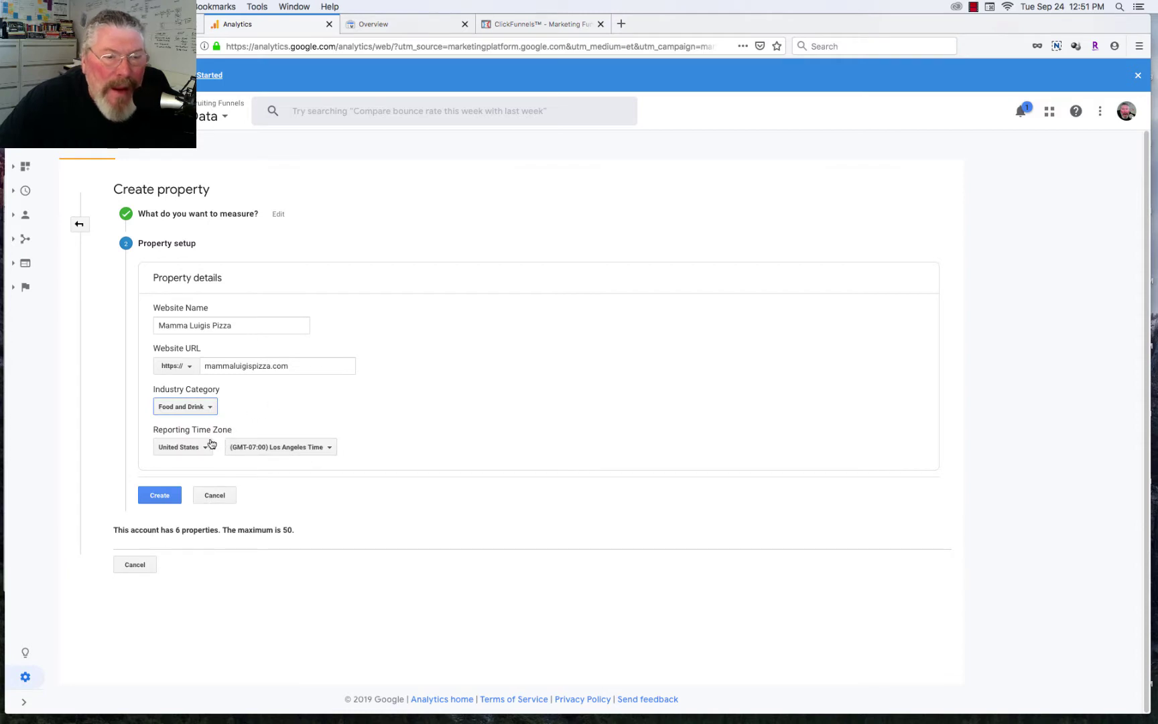
click(258, 448)
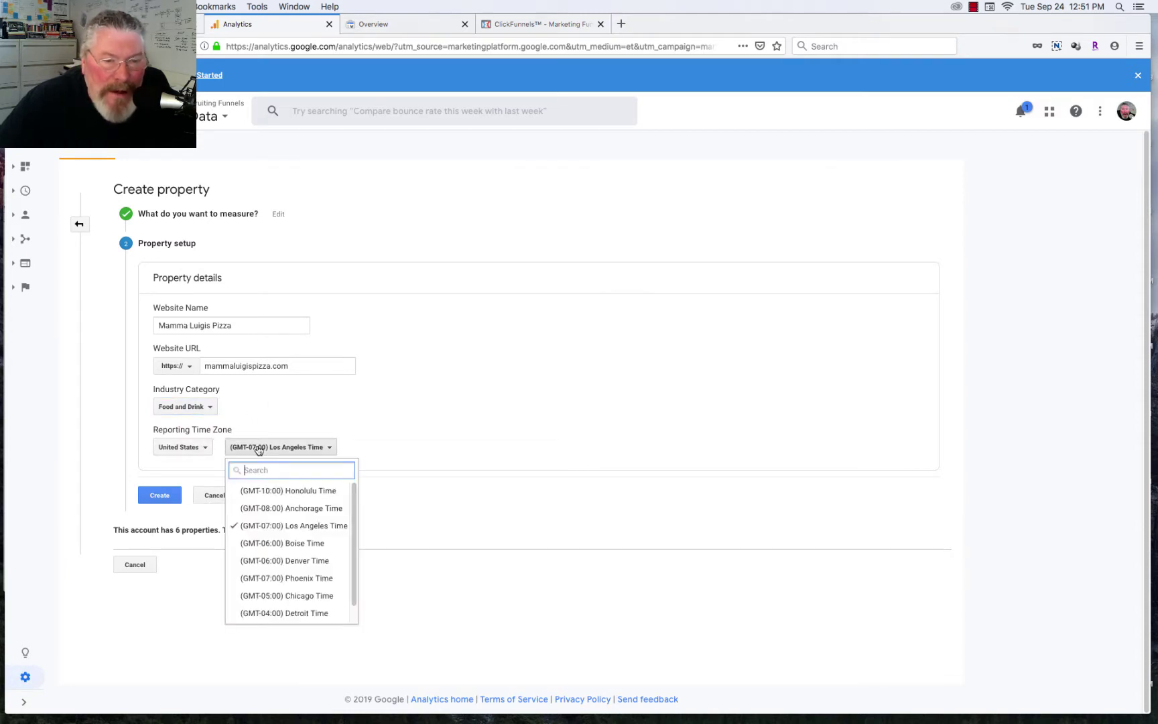
click(287, 578)
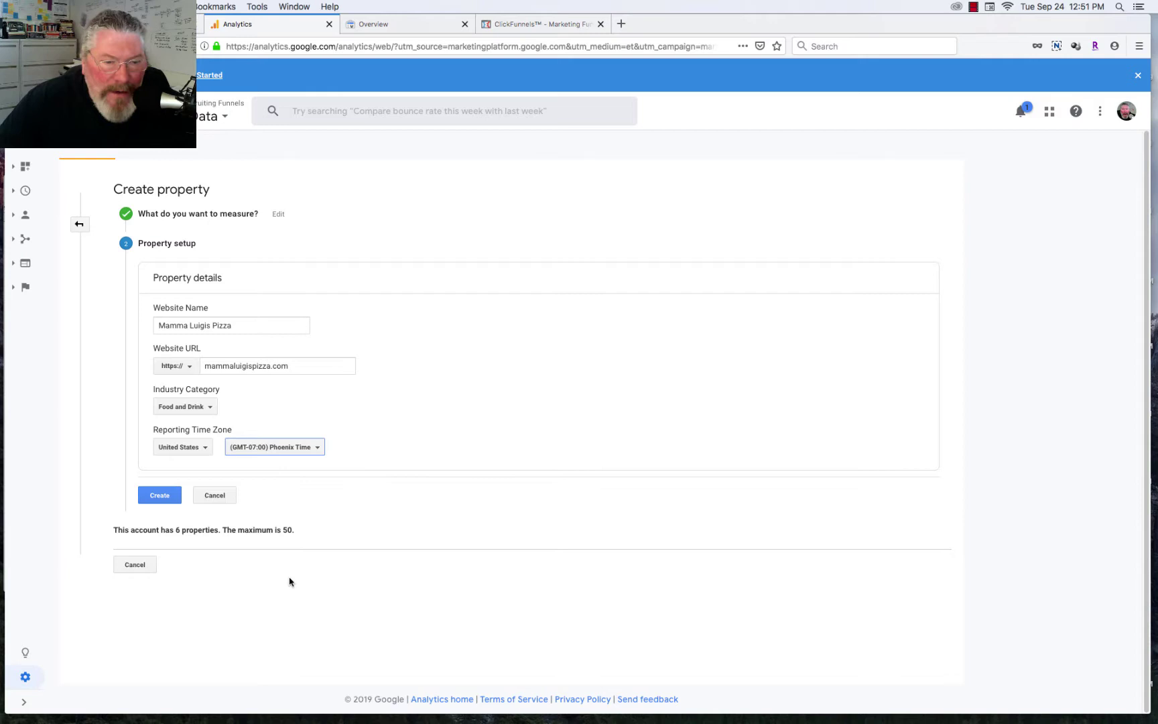
click(160, 496)
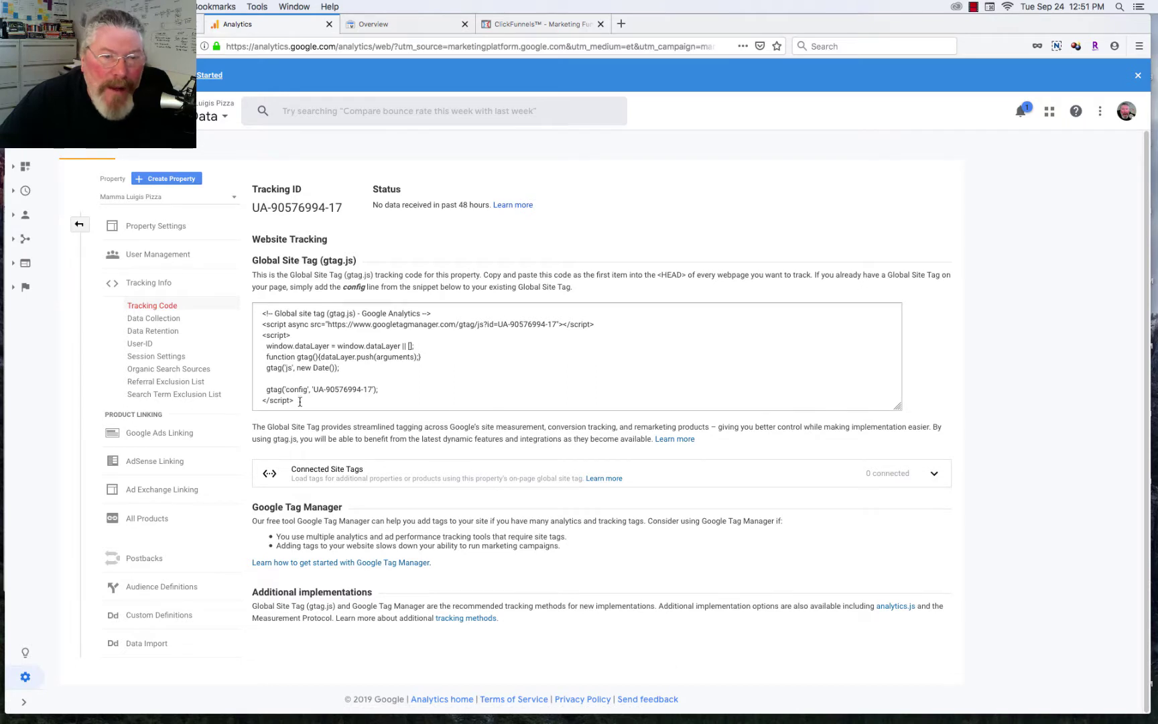
Step: Select the entire gtag.js Global Site Tag snippet on the Tracking Code page
drag(299, 401, 261, 310)
key(super+c)
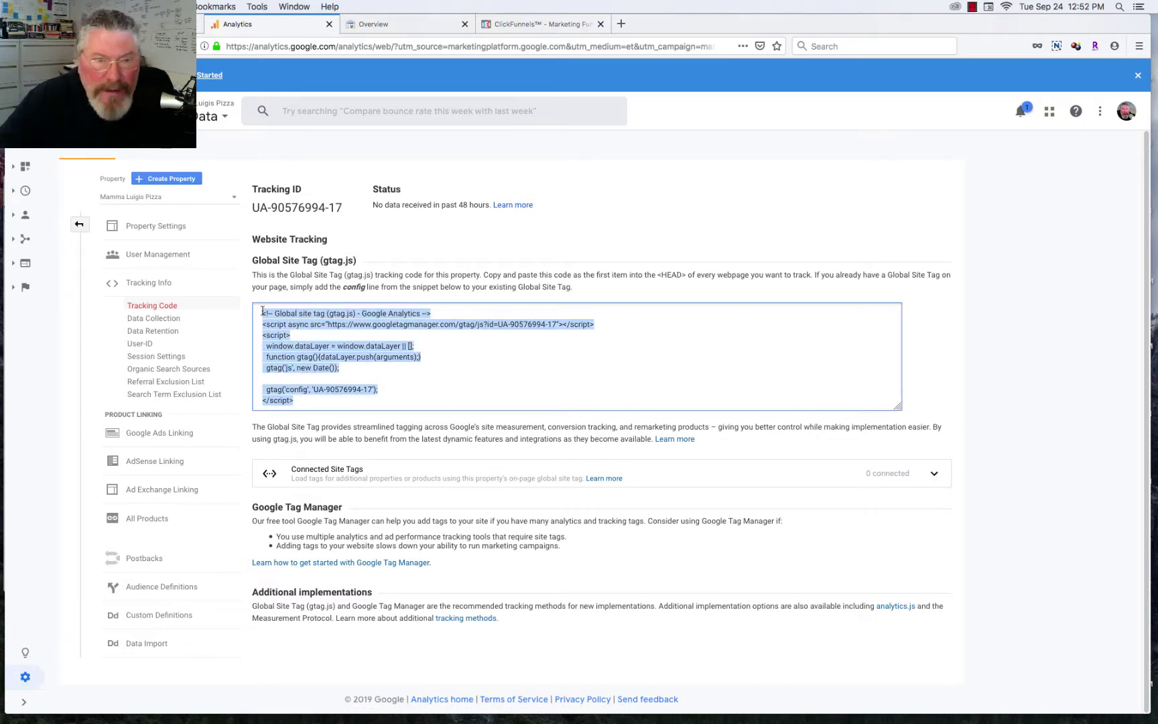
Step: Paste the gtag snippet into the funnel's Head Tracking Code and save the funnel settings
click(545, 24)
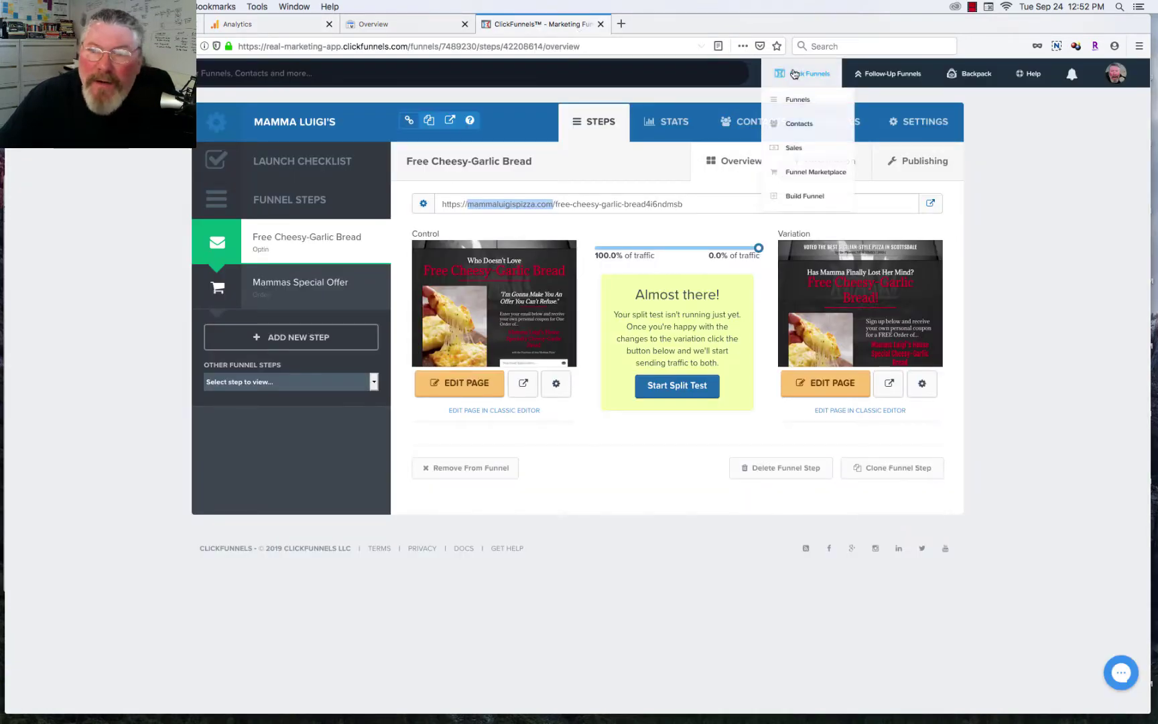
click(924, 126)
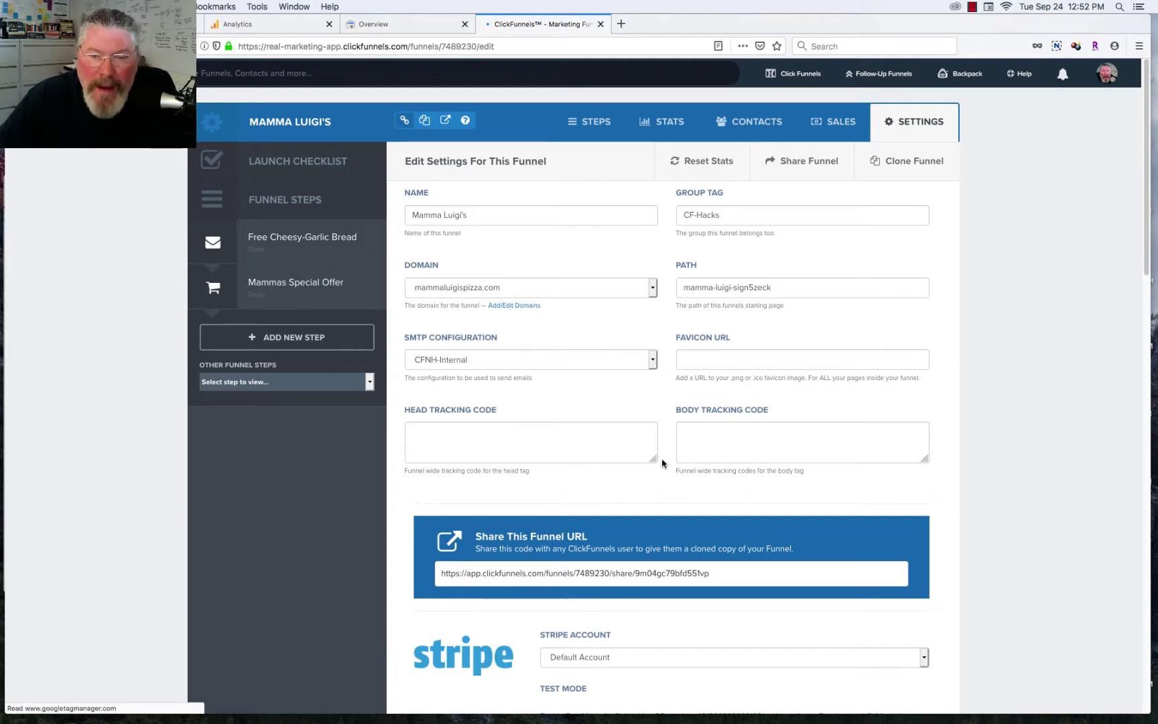
drag(653, 459, 654, 585)
click(543, 490)
key(super+v)
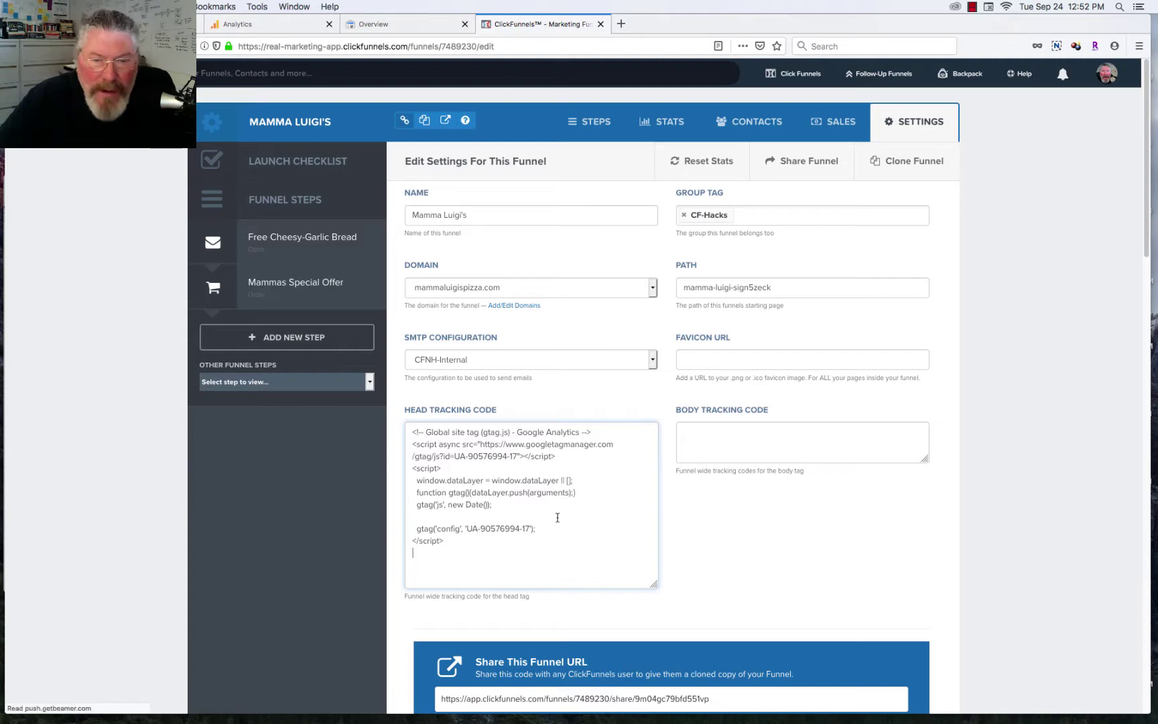
scroll(802, 568, down, 12)
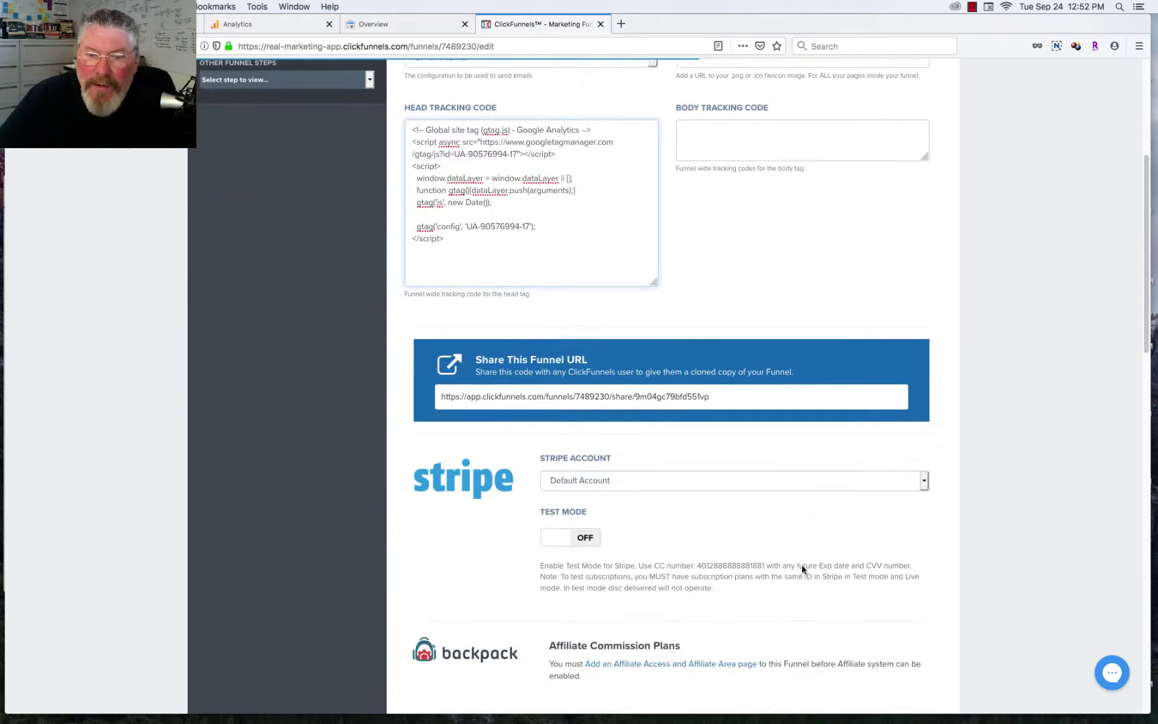
scroll(801, 569, down, 10)
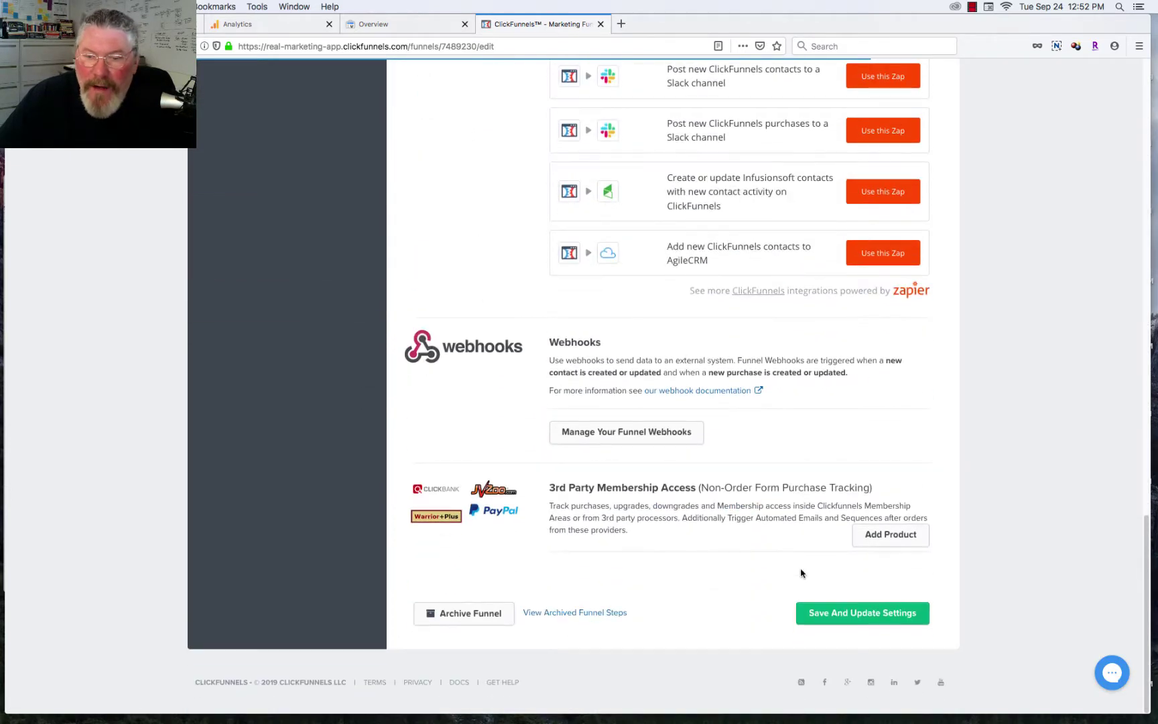
click(856, 614)
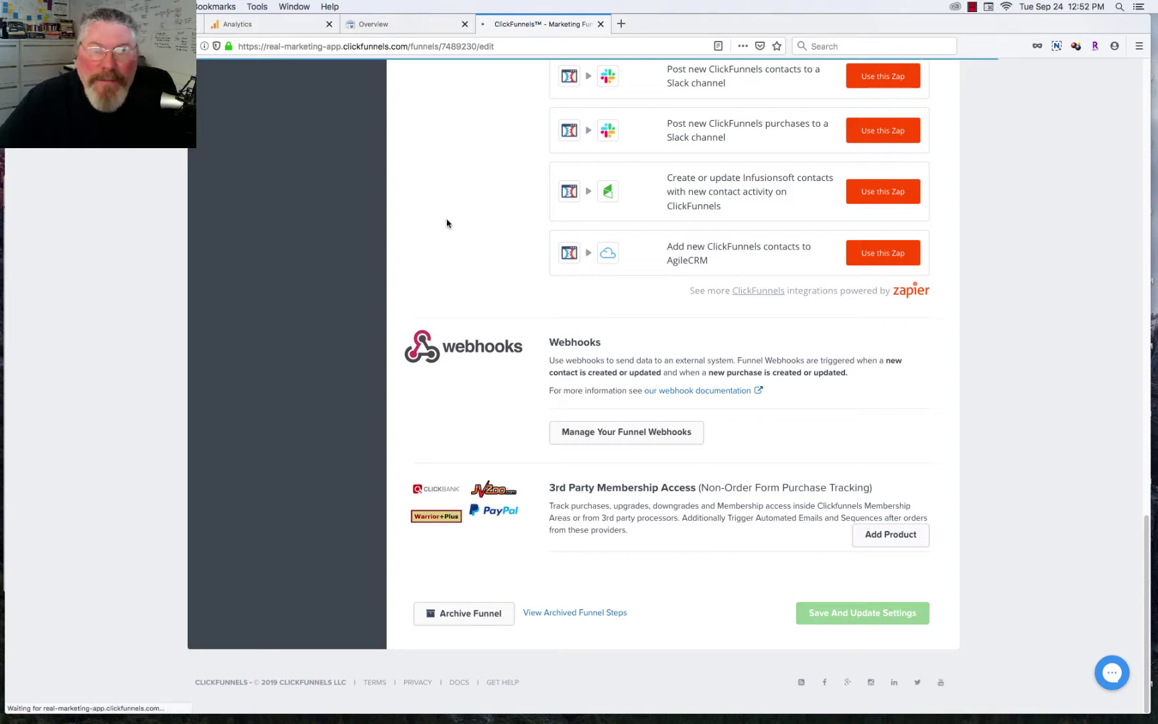
click(373, 24)
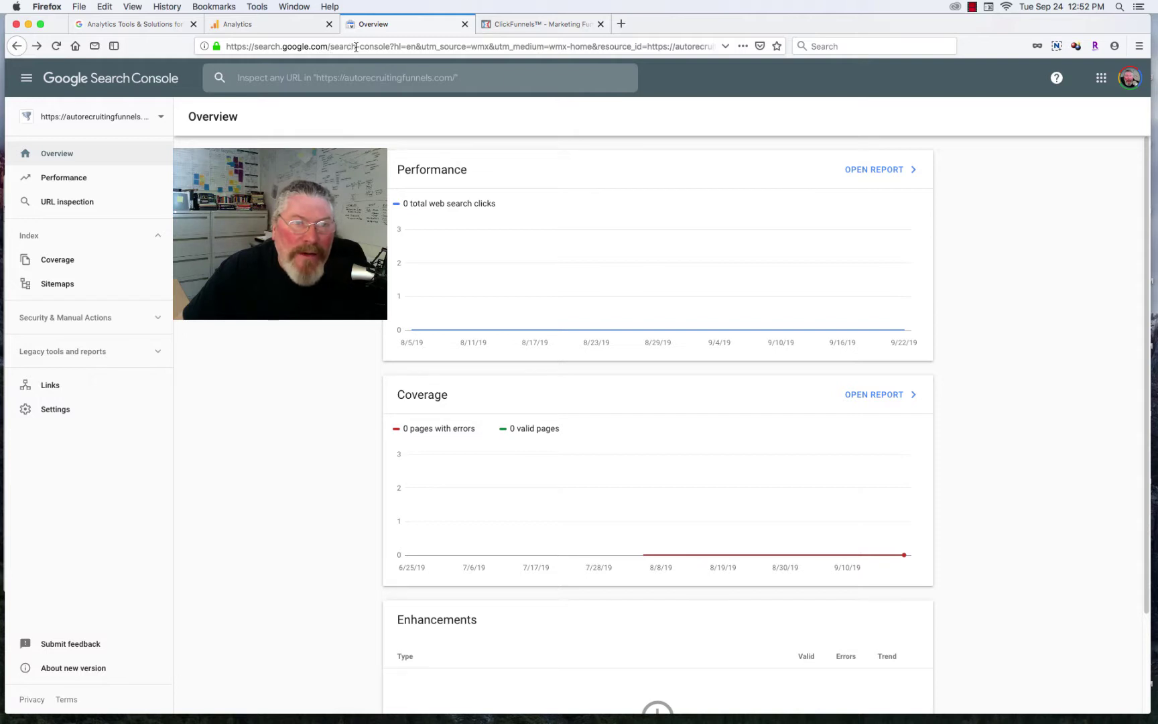
Step: Select the Search Console address, then choose Add property from the property selector
drag(389, 47, 229, 47)
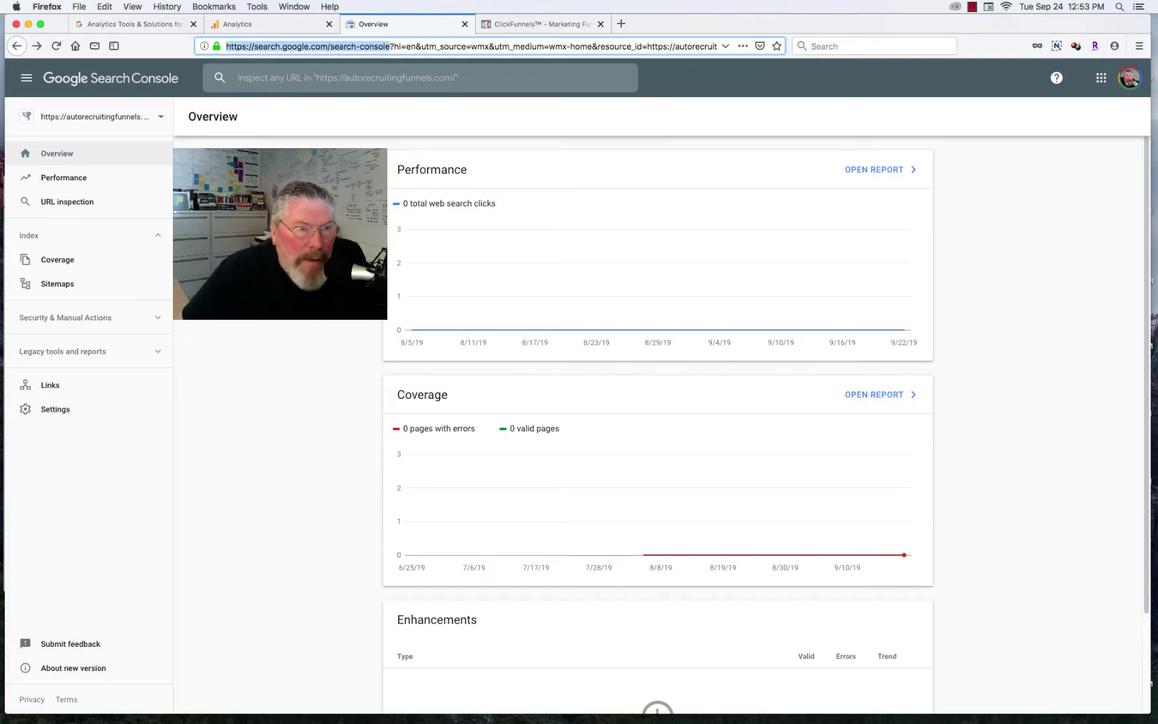
click(79, 117)
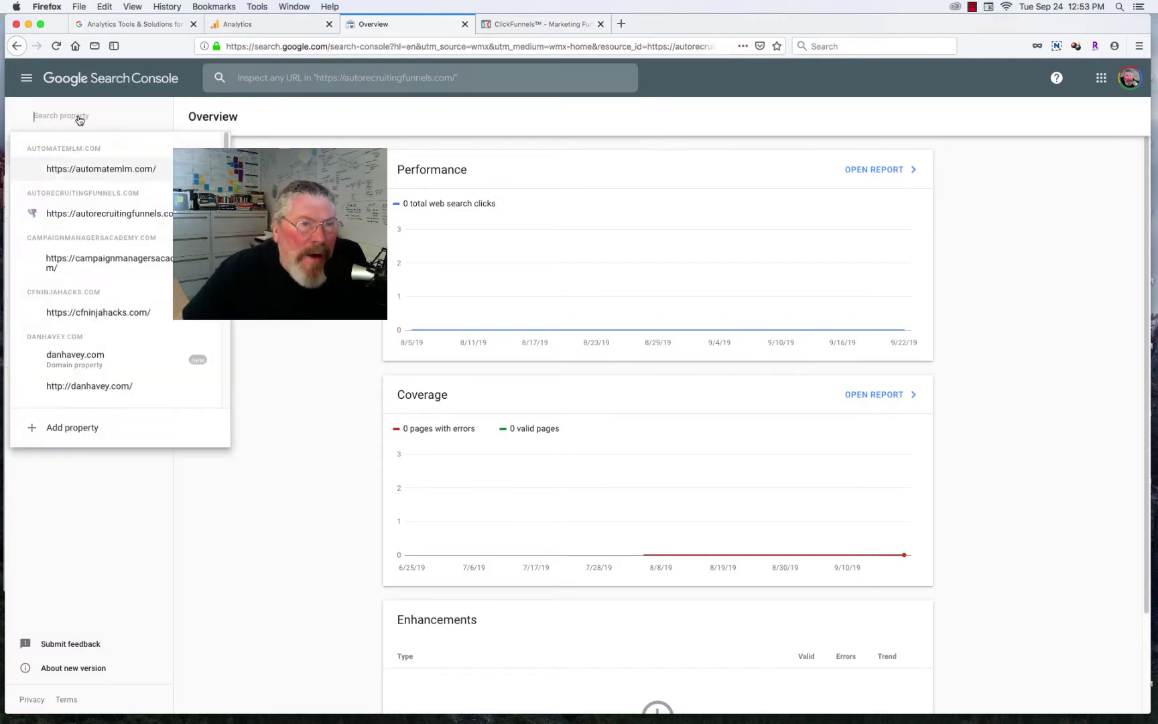
click(86, 427)
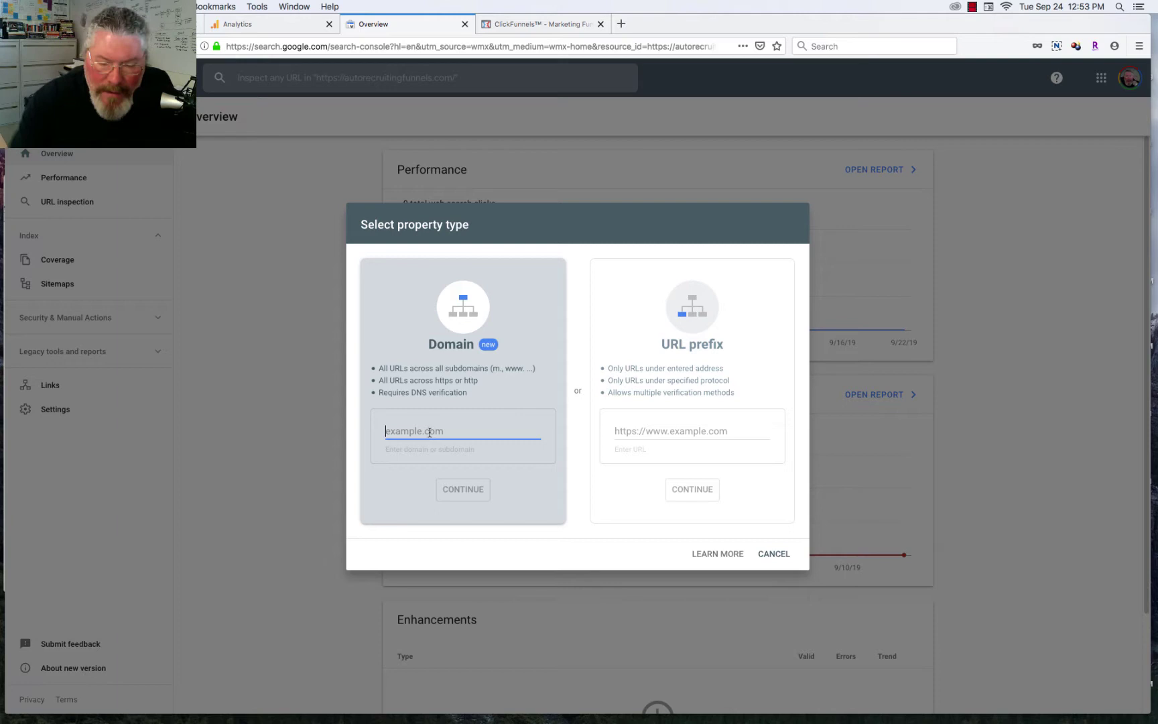
Step: Enter mammaluigispizza.com as a Domain property and continue
text(mammaluigis)
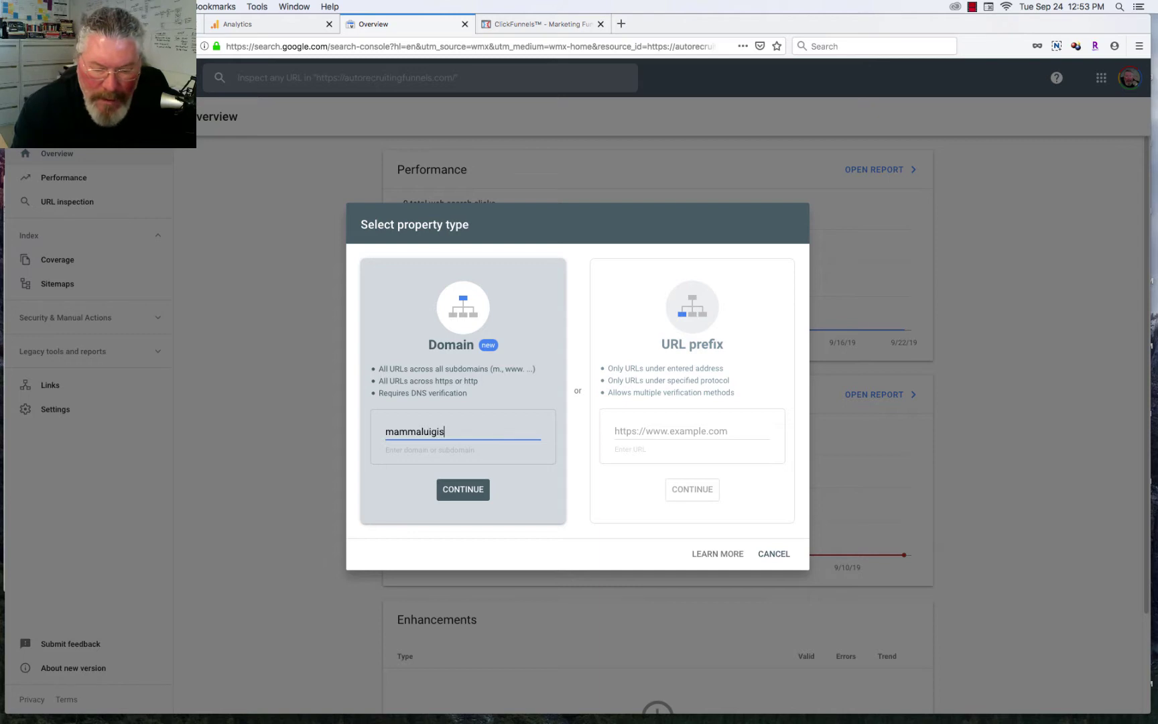
text(pizza.com)
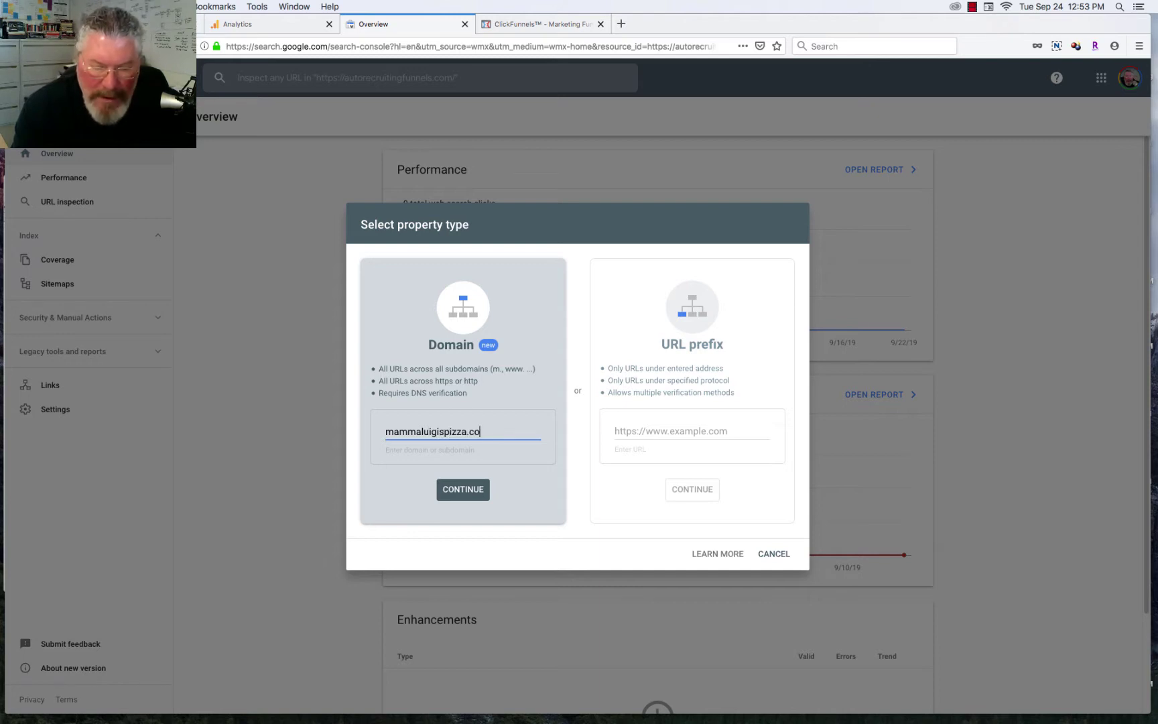
click(464, 492)
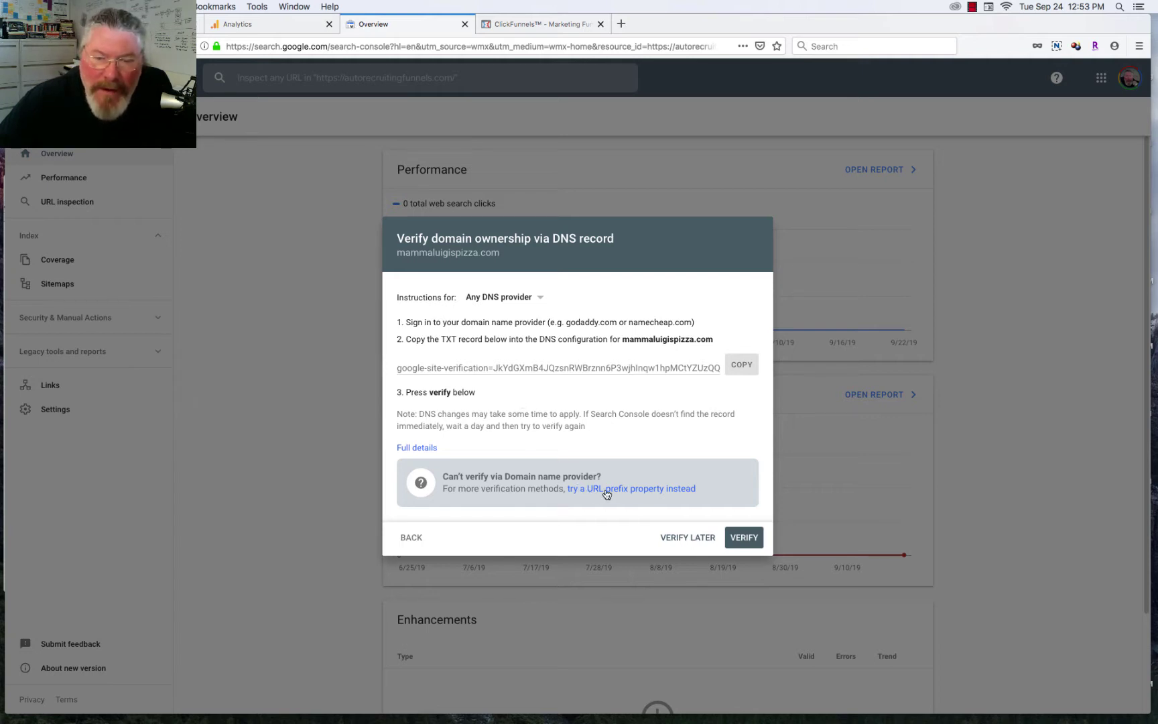
click(657, 490)
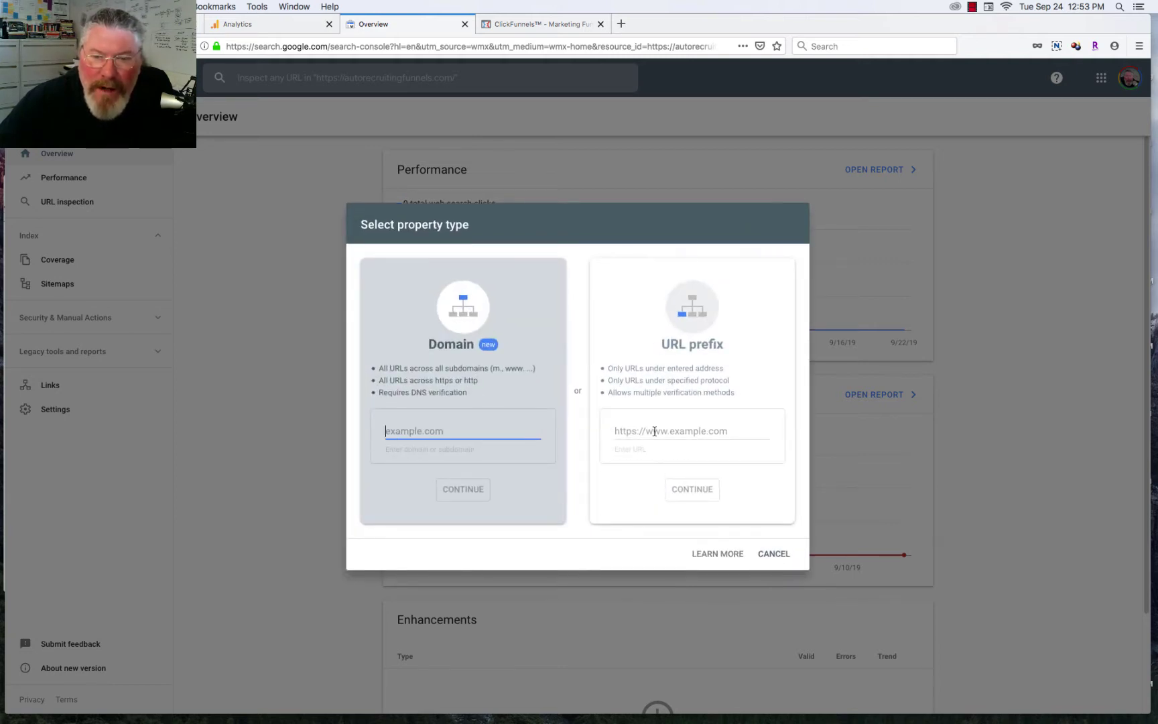
click(650, 431)
text(h)
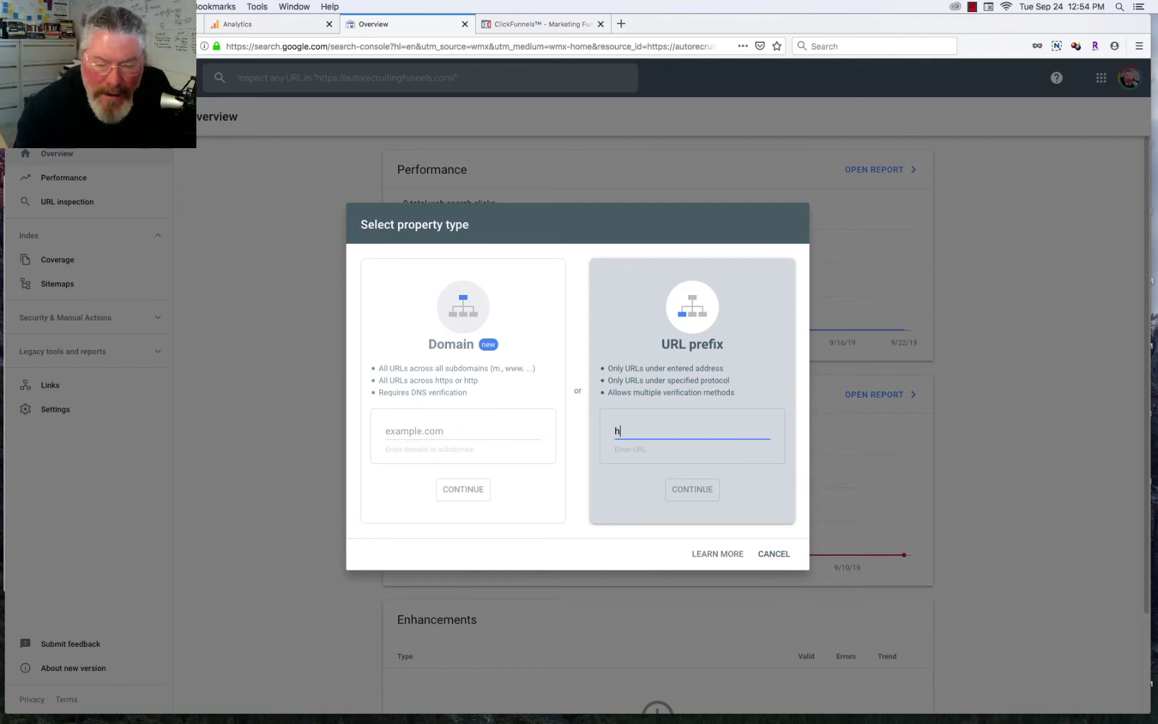
text(ttps)
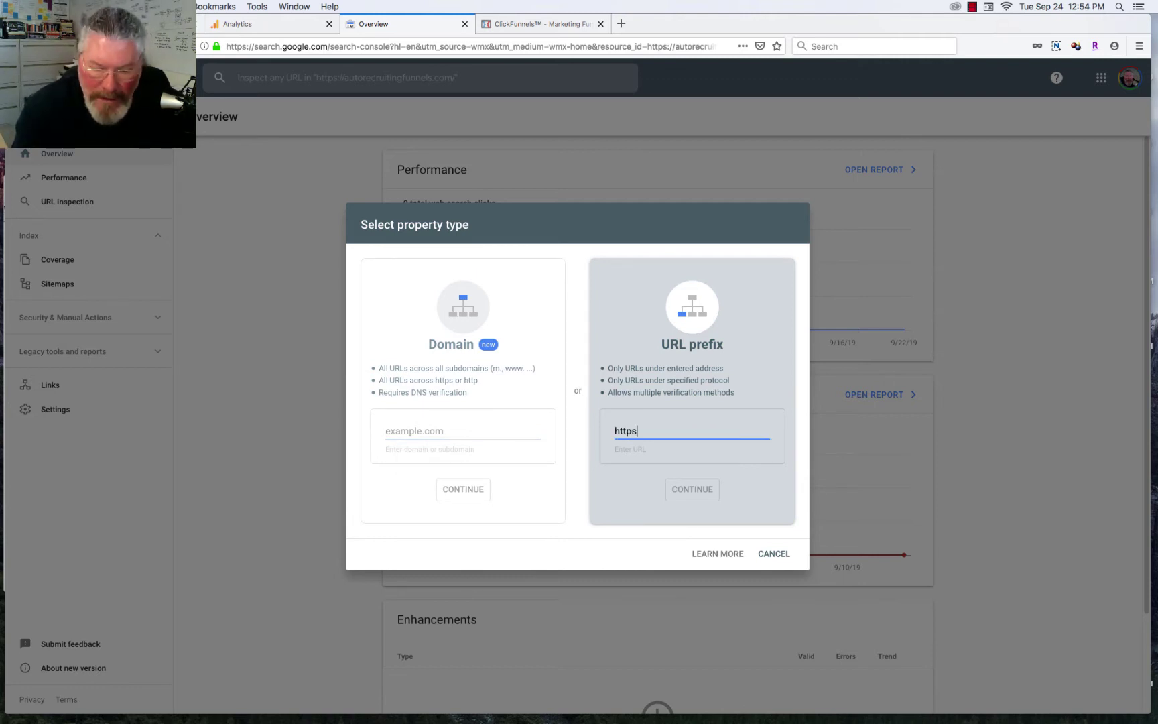
text(://mammaluigispizza.com)
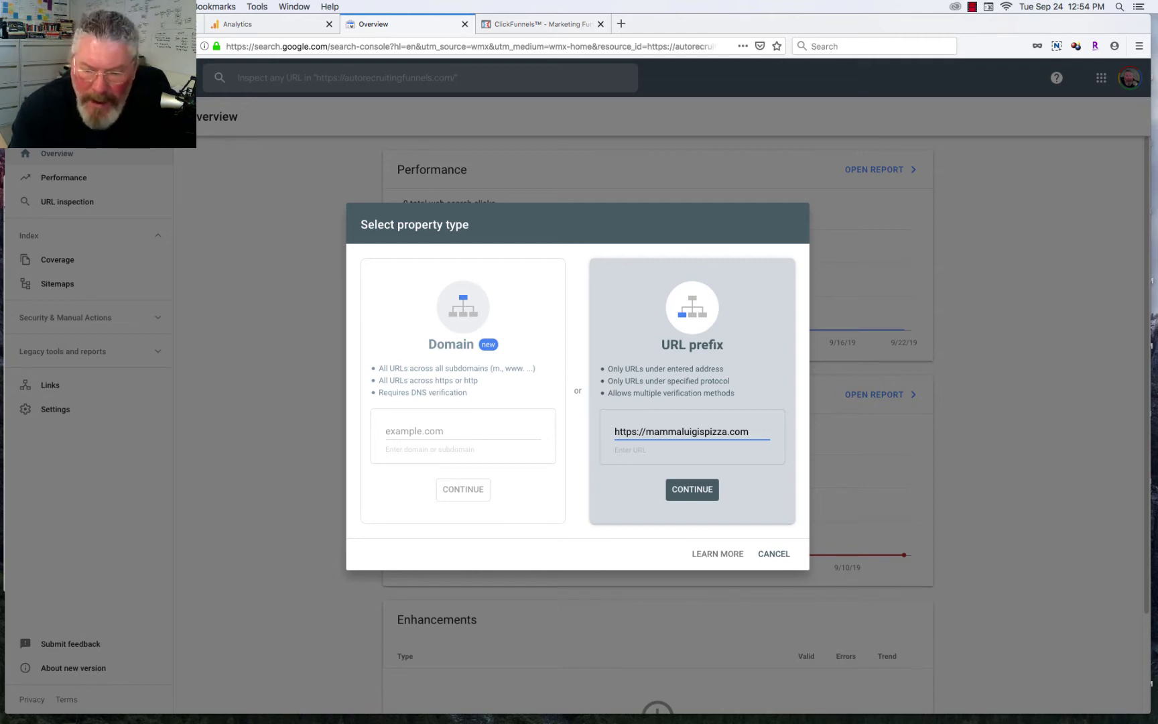
key(Return)
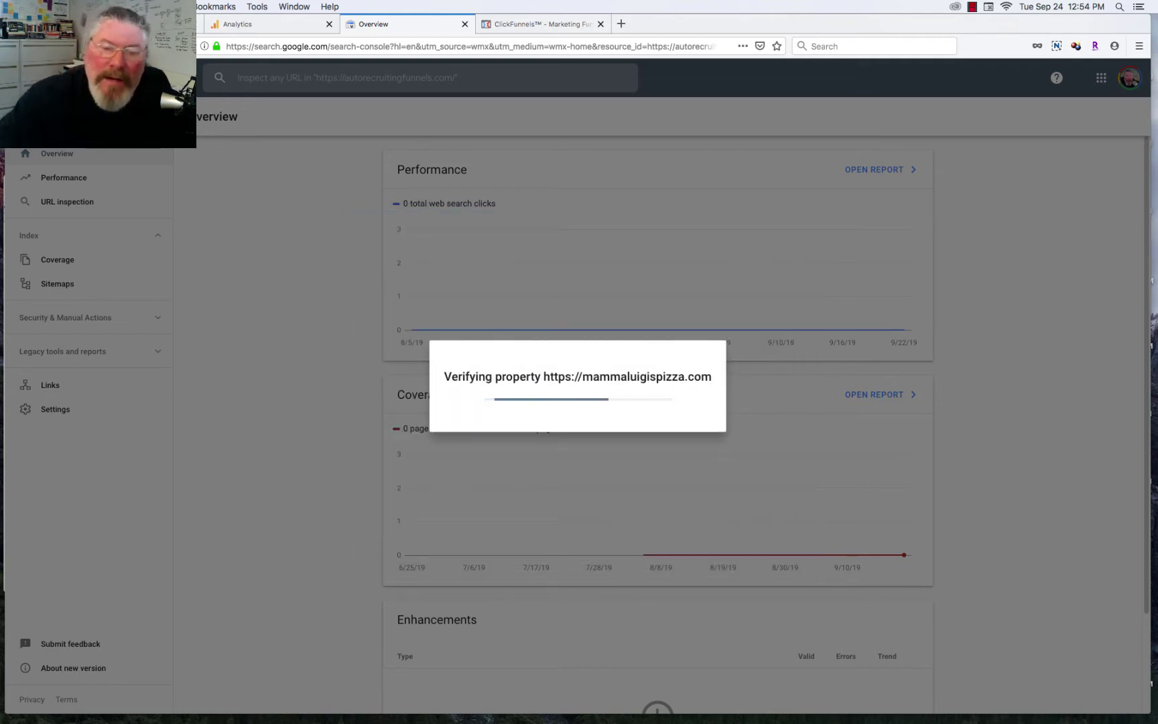